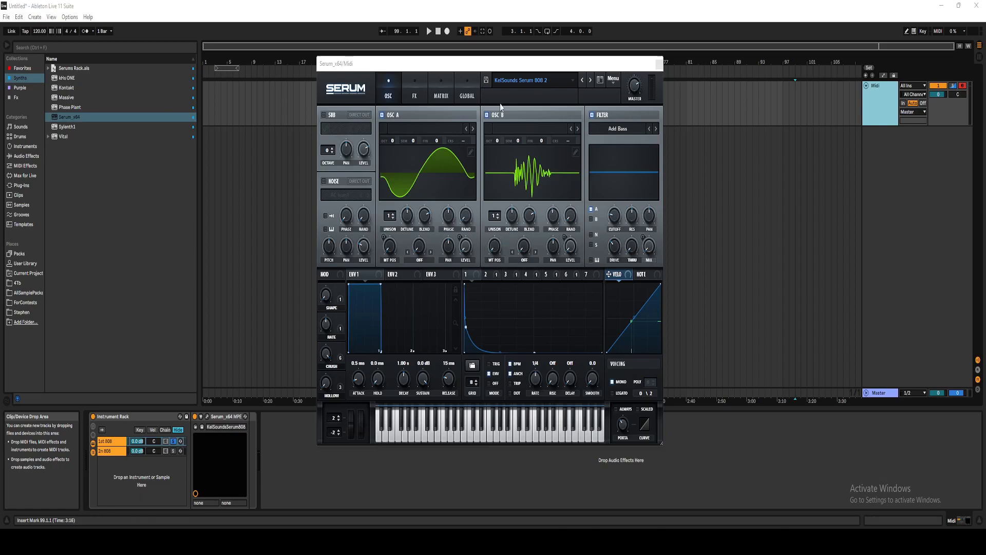
View the Serum patches of the rack's 1st 808 and 2n 808 chains one after the other.
left_click_drag(432, 64, 429, 64)
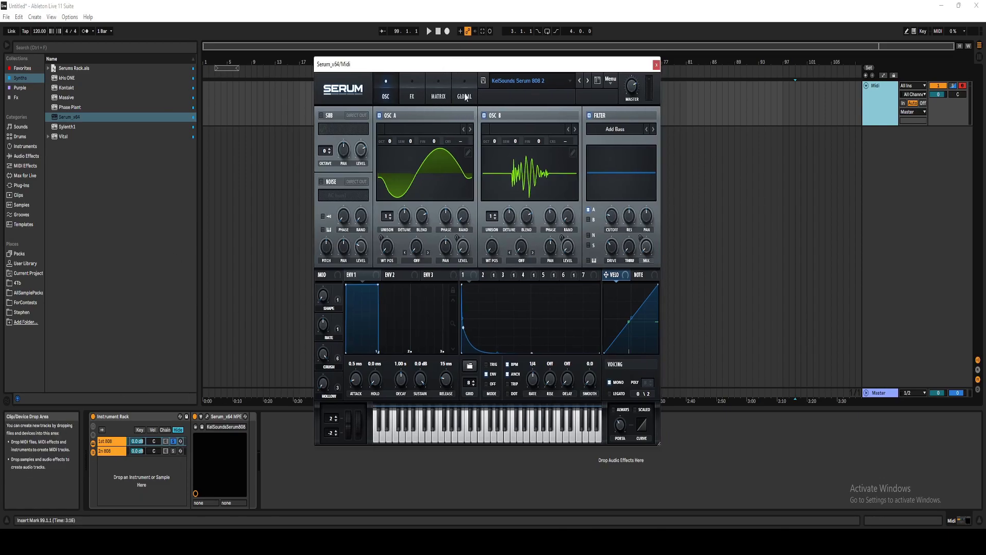
left_click(656, 64)
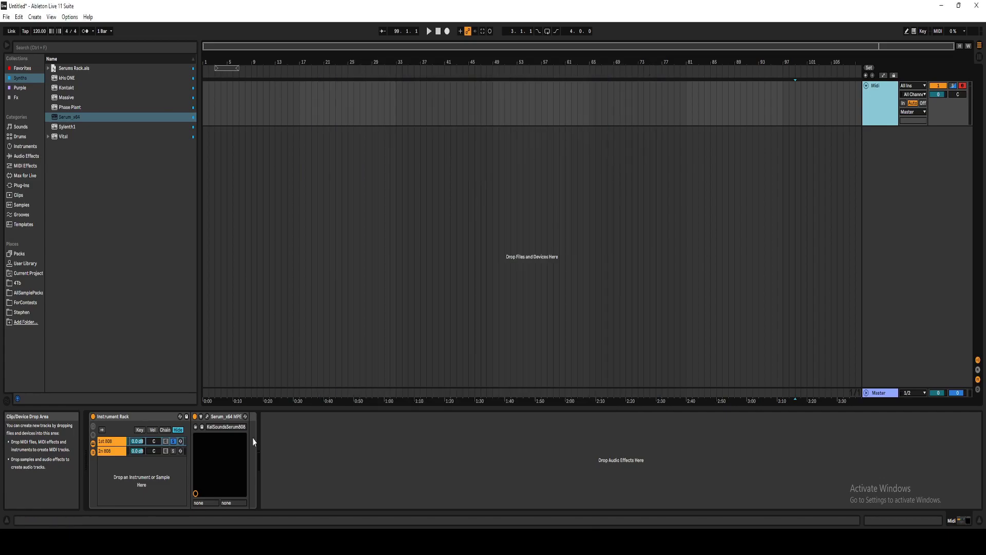
left_click(125, 444)
left_click(207, 416)
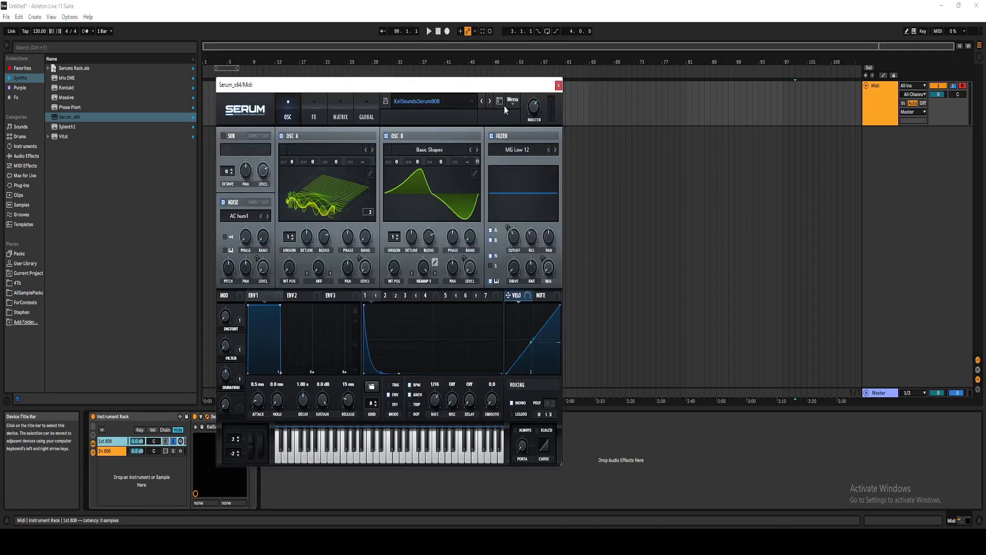
left_click(558, 86)
left_click(115, 451)
left_click(207, 417)
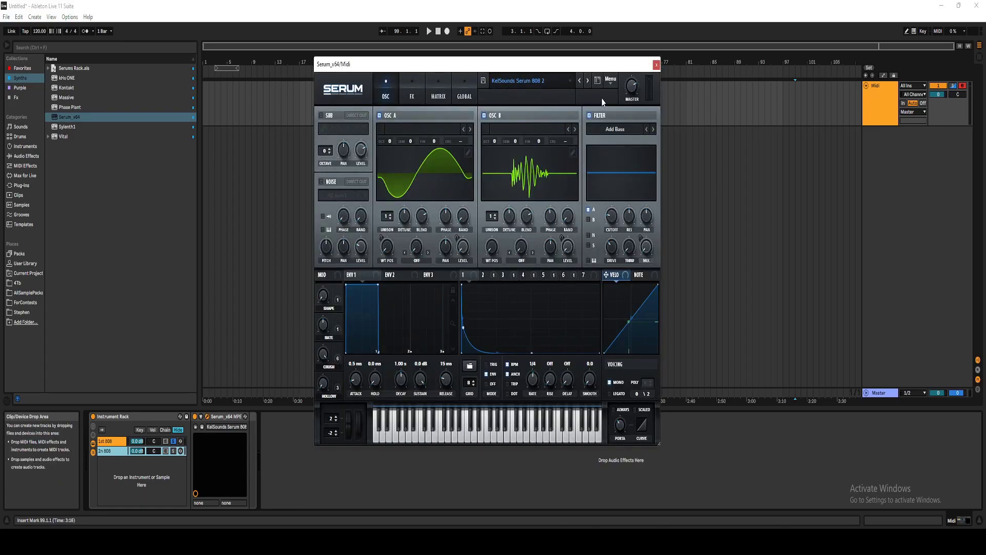
Open the 1st 808 chain's Serum as well and arrange both Serum windows side by side.
left_click(111, 441)
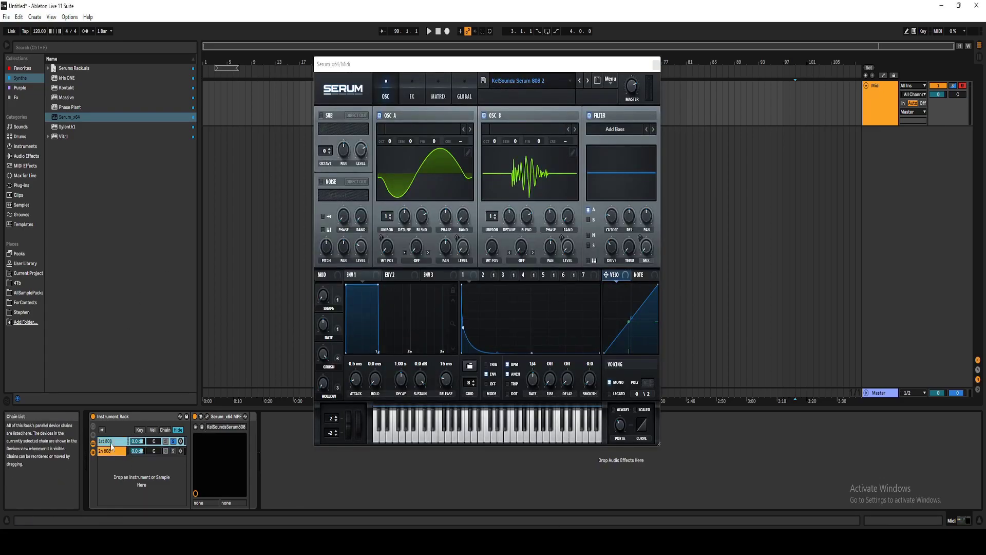
left_click(207, 416)
left_click_drag(390, 38, 563, 69)
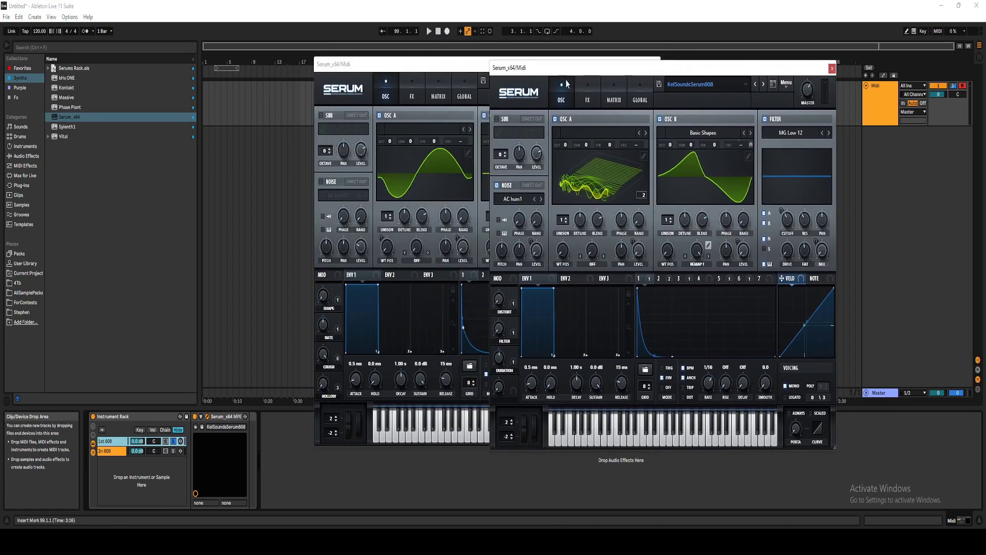
left_click_drag(448, 66, 352, 70)
left_click_drag(635, 73, 704, 60)
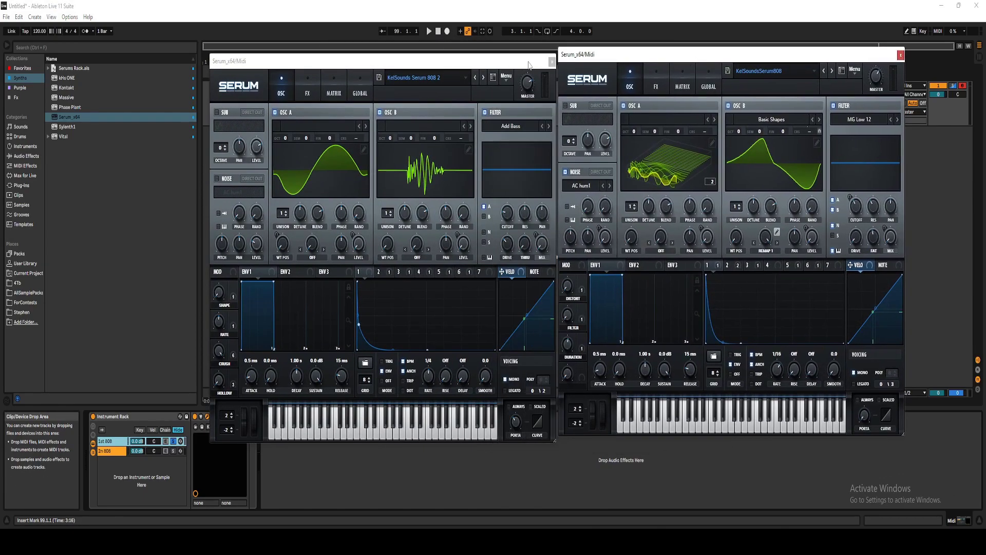
left_click_drag(483, 69, 449, 64)
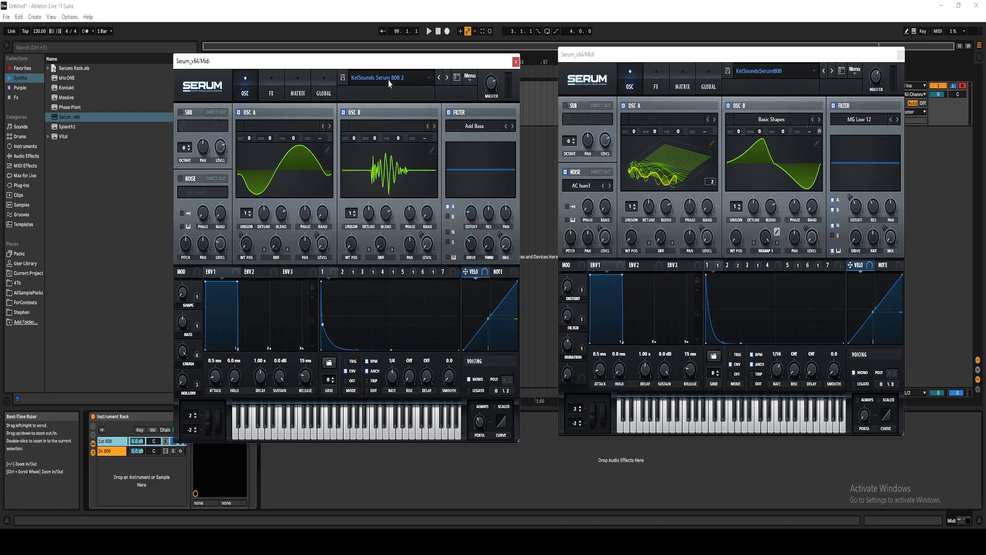
left_click_drag(693, 58, 654, 65)
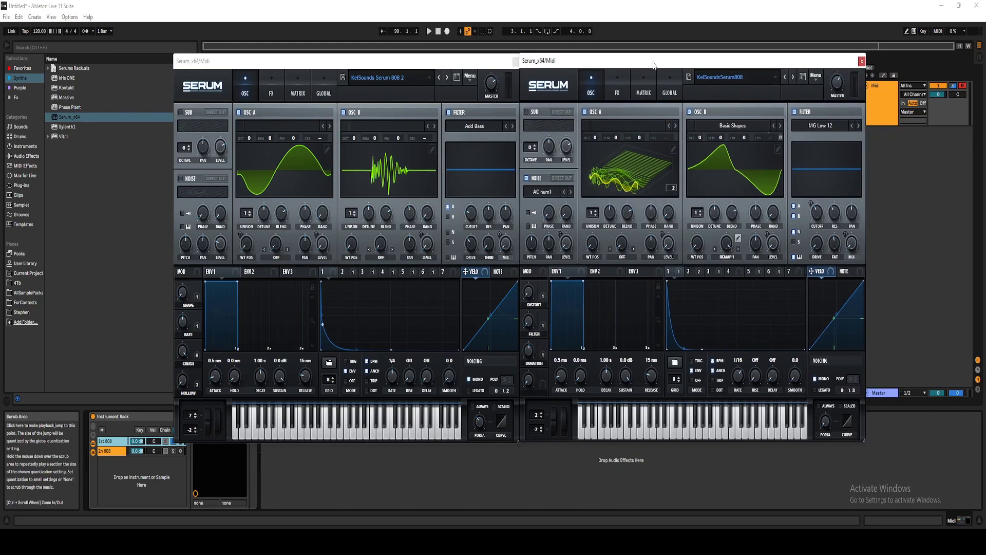
Keep only the KelSoundsSerum808 window open, centre it, and adjust its Duration macro.
left_click(516, 61)
left_click_drag(597, 64, 398, 75)
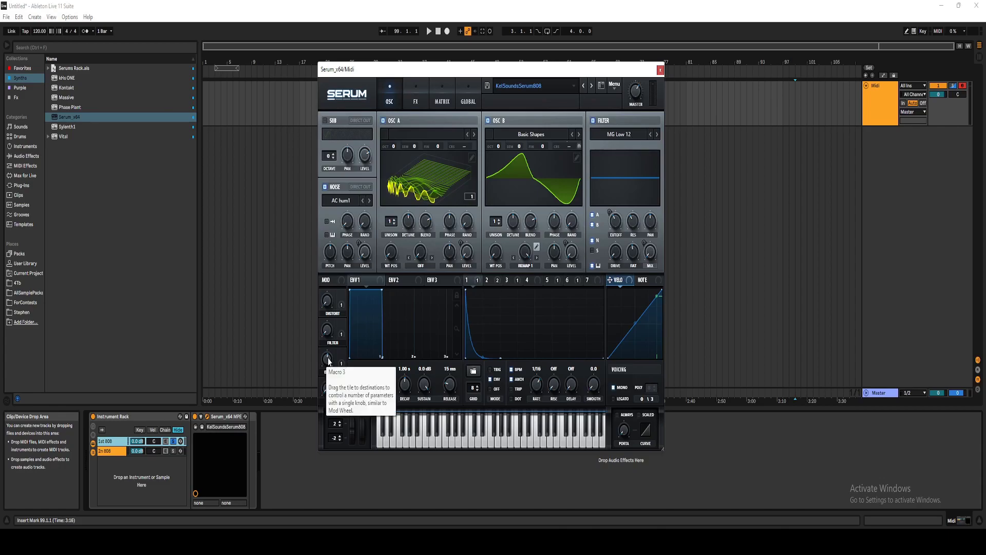
left_click_drag(328, 358, 332, 380)
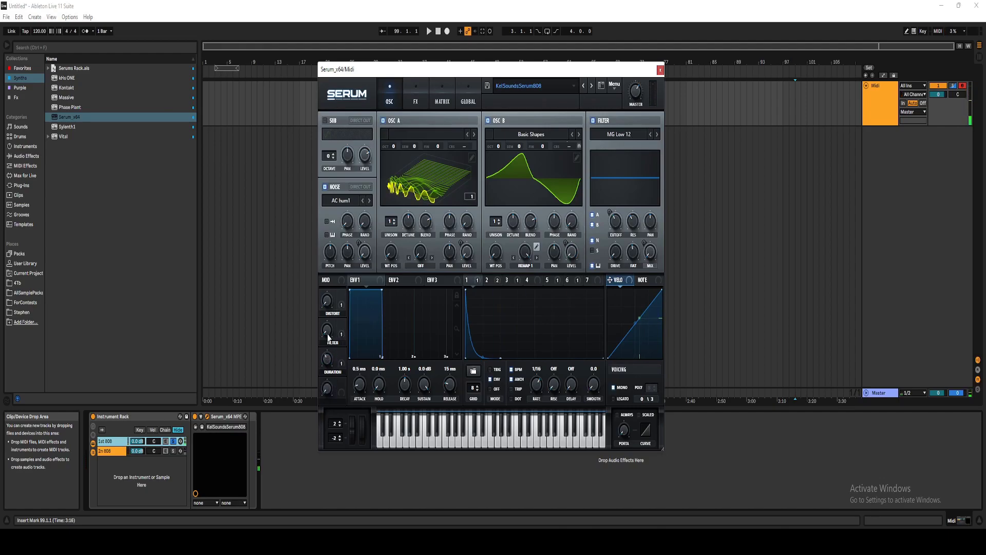
Sweep the Filter and Distort macros of KelSoundsSerum808 up and down to audition their effect, taking Filter up to 100%.
left_click_drag(327, 327, 348, 222)
left_click_drag(328, 301, 357, 217)
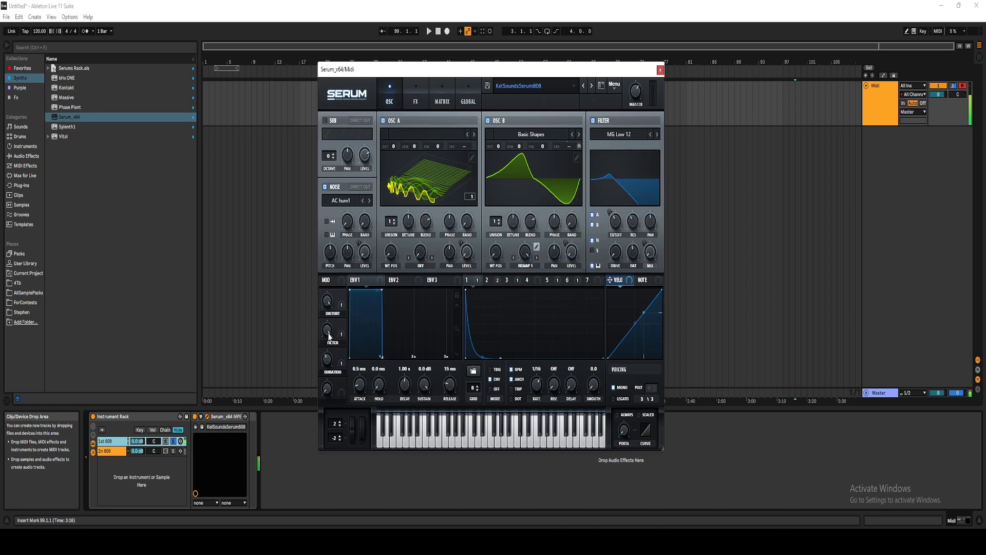
left_click_drag(328, 330, 313, 440)
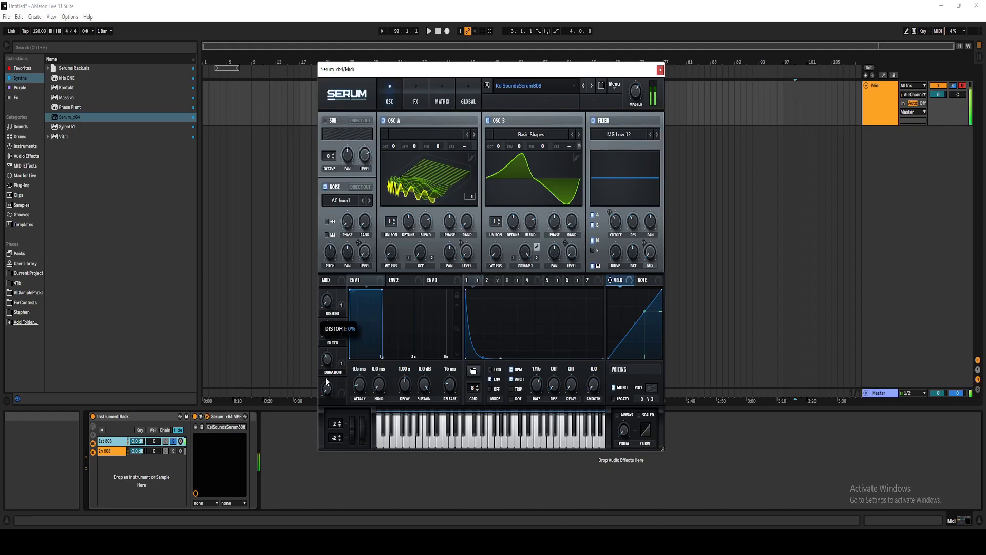
left_click_drag(328, 331, 388, 188)
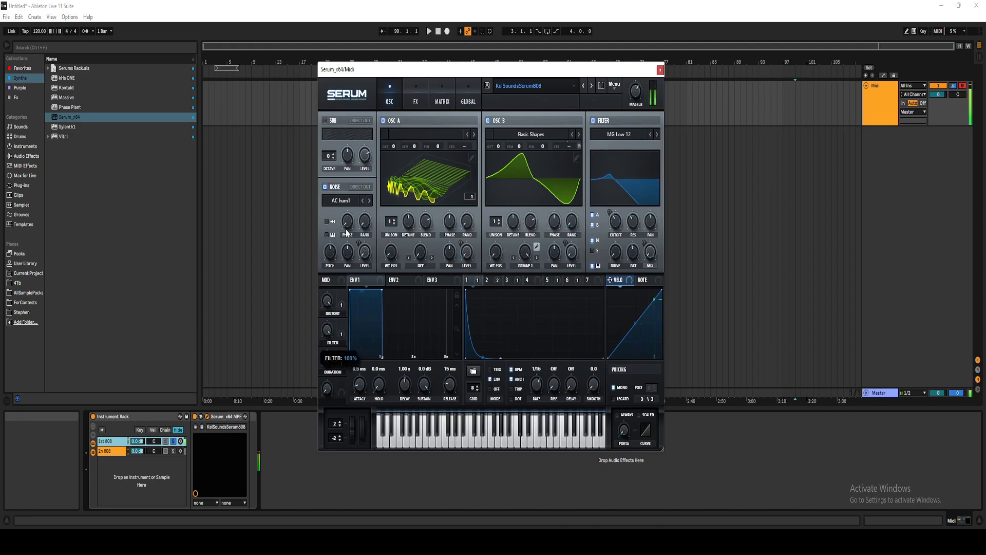
left_click_drag(327, 334, 329, 362)
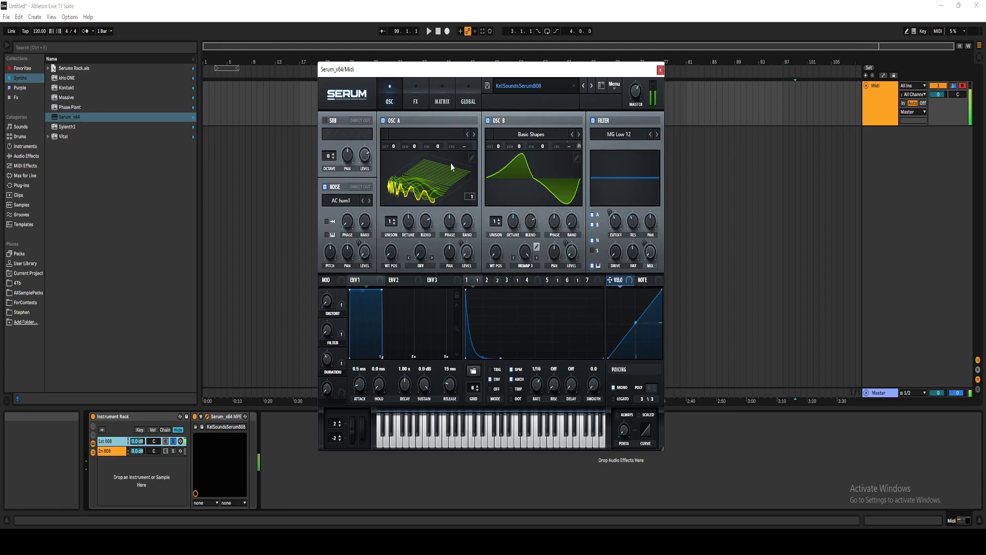
left_click_drag(326, 306, 331, 291)
left_click_drag(327, 332, 360, 233)
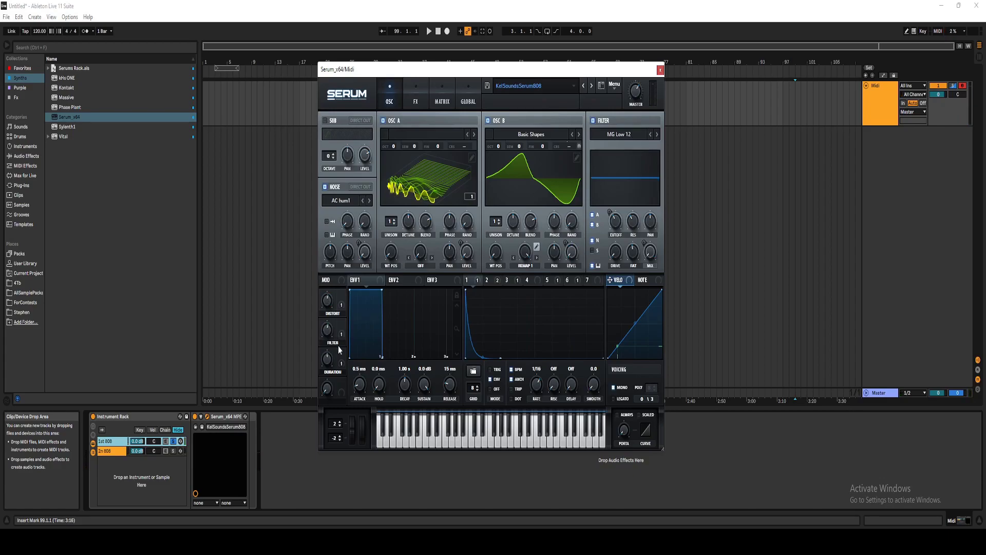
Close the KelSoundsSerum808 window and open the 2n 808 chain's Serum in the middle of the screen.
left_click(660, 70)
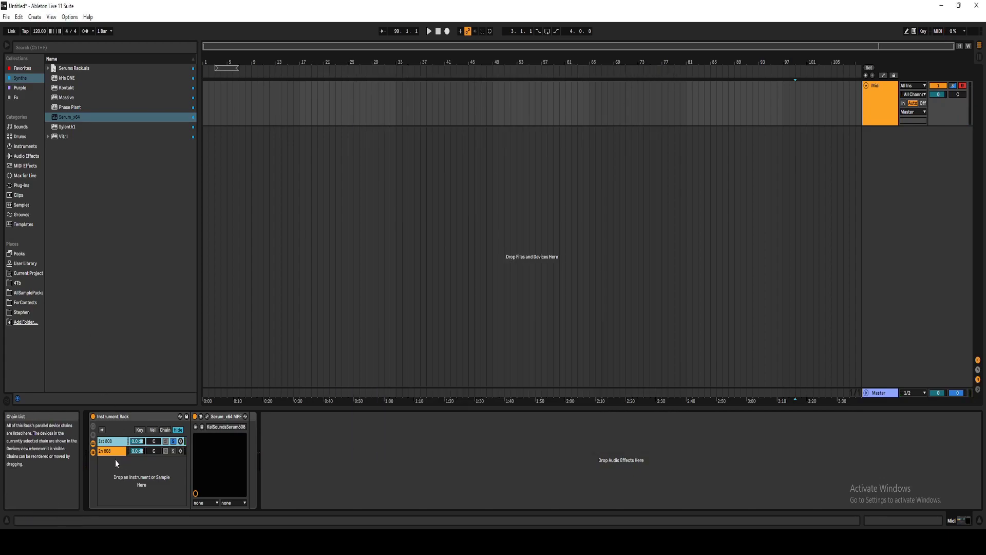
left_click(138, 451)
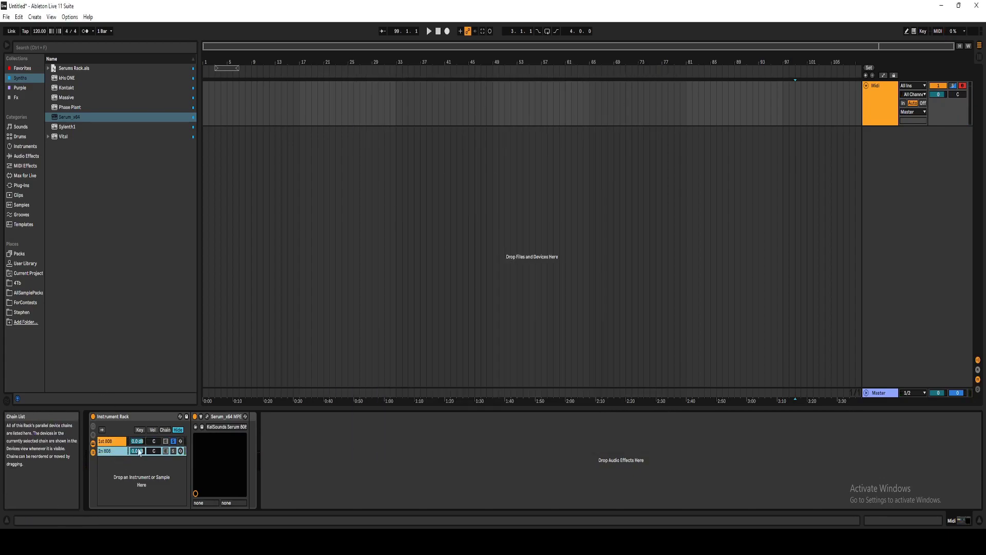
left_click(208, 416)
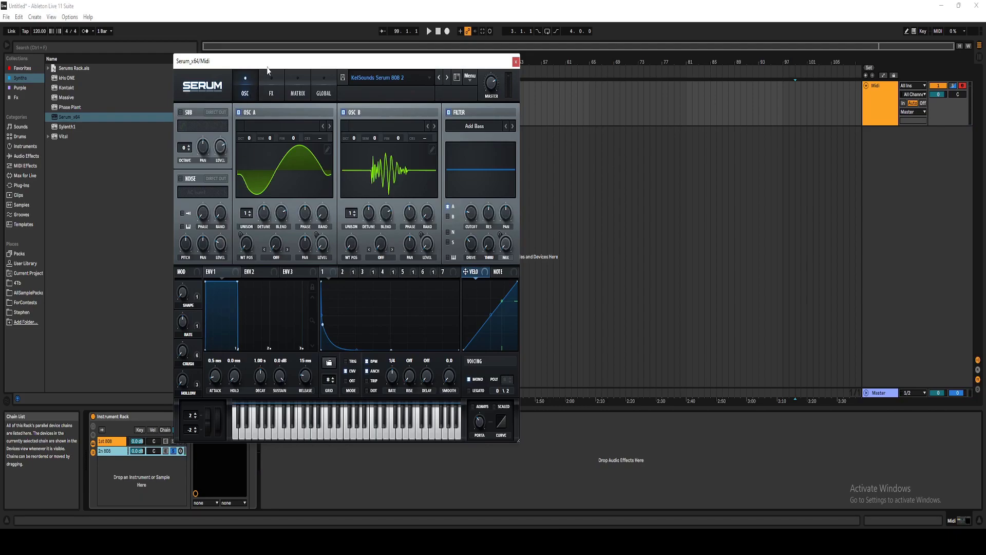
left_click_drag(267, 69, 406, 68)
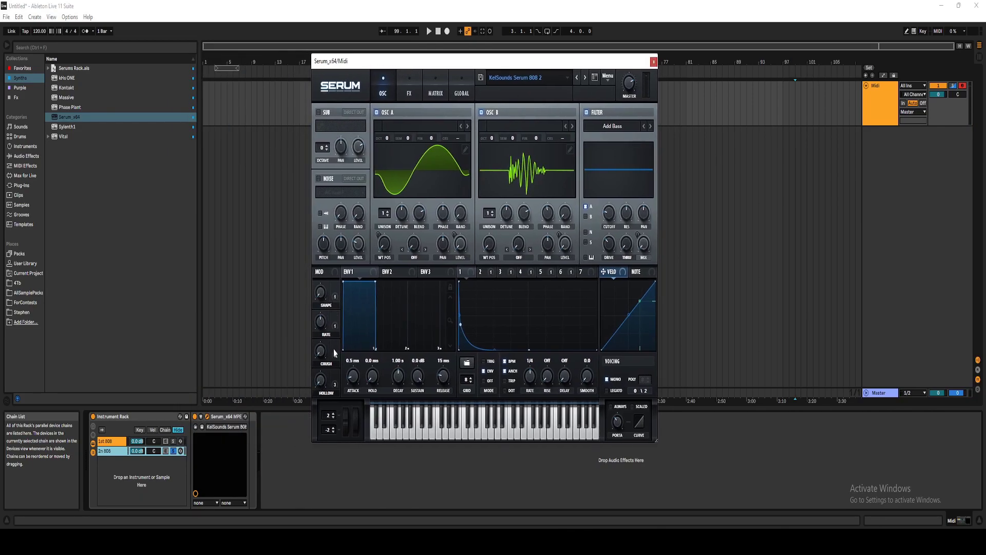
scroll(325, 384, "up", 3)
left_click_drag(477, 66, 449, 65)
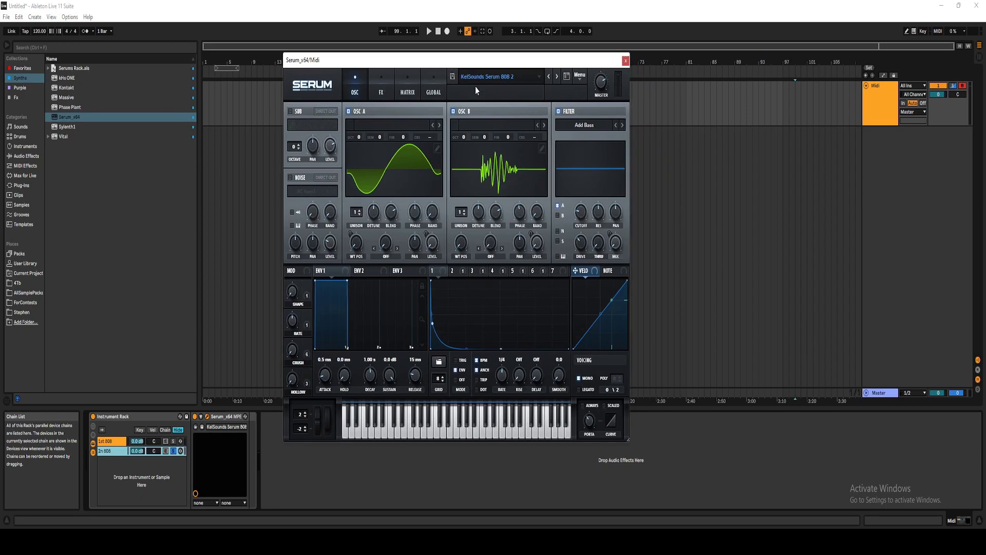
View the effects page of KelSounds Serum 808 2 and return to its oscillators to examine Oscillator A's waveform.
left_click(380, 97)
left_click(358, 91)
left_click_drag(450, 63, 447, 72)
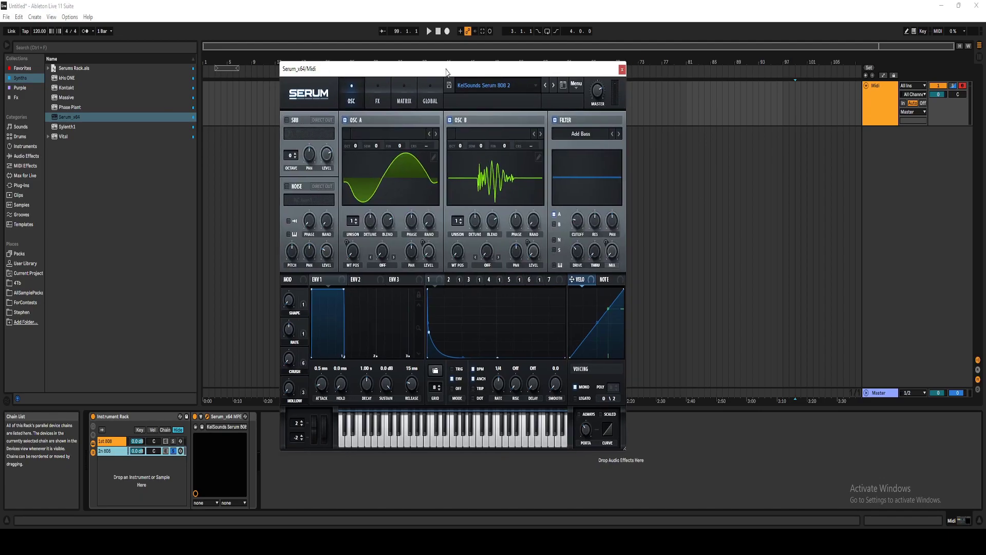
left_click(403, 173)
left_click(386, 177)
Load the Rift effect from the Fx collection onto a new audio track and close its plug-in window.
left_click(19, 98)
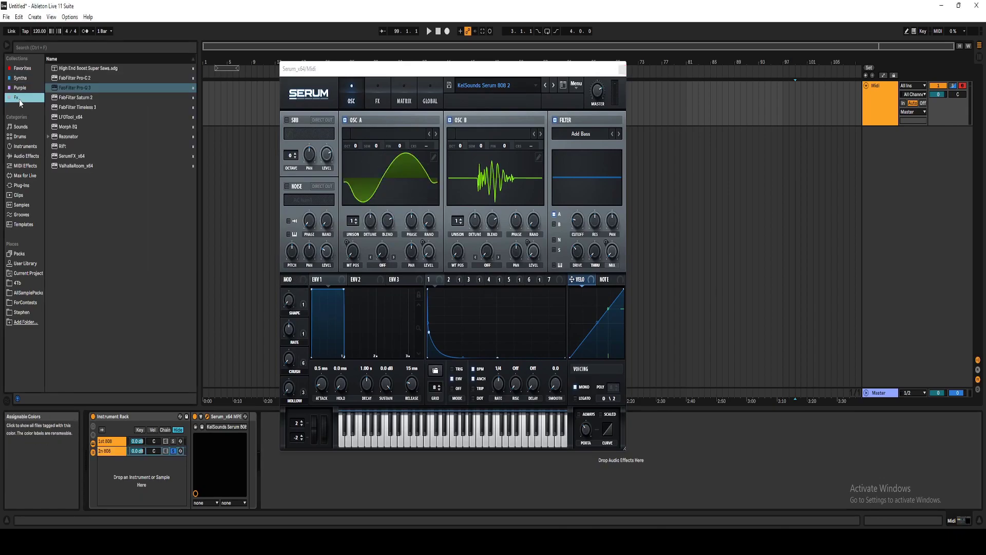
left_click(63, 147)
double_click(64, 147)
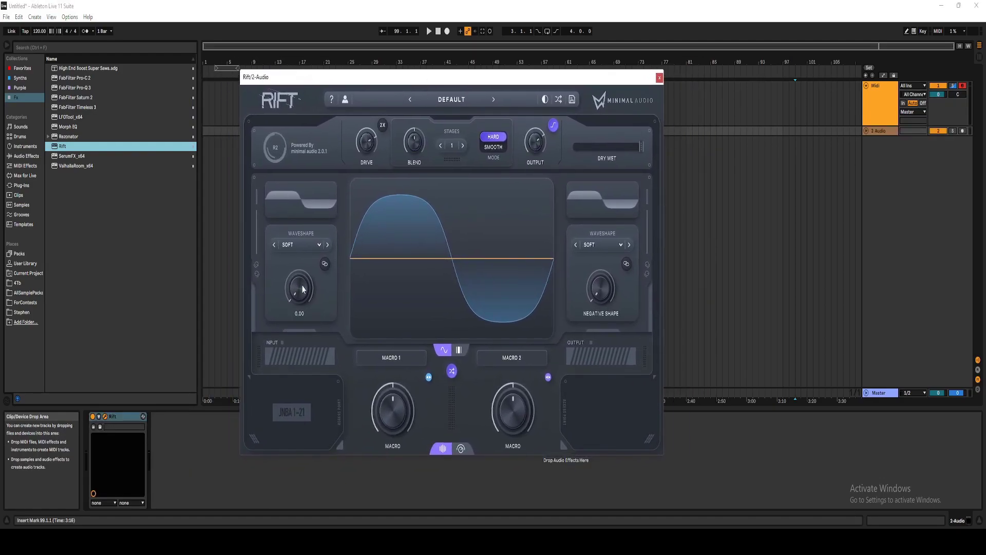
left_click(660, 78)
Return to the Midi track's Serum and check its active effects before going back to the oscillator page.
left_click(880, 117)
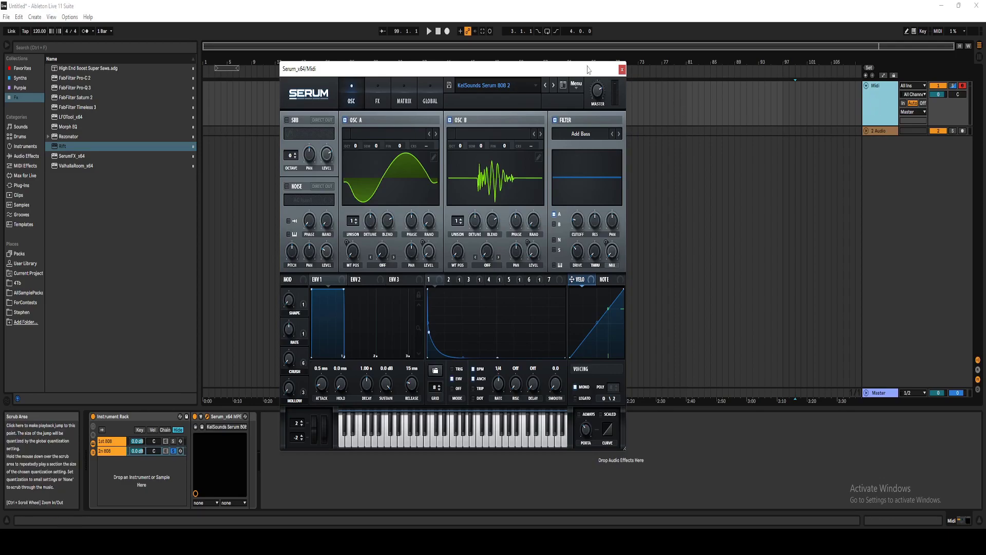
left_click(883, 131)
left_click(882, 97)
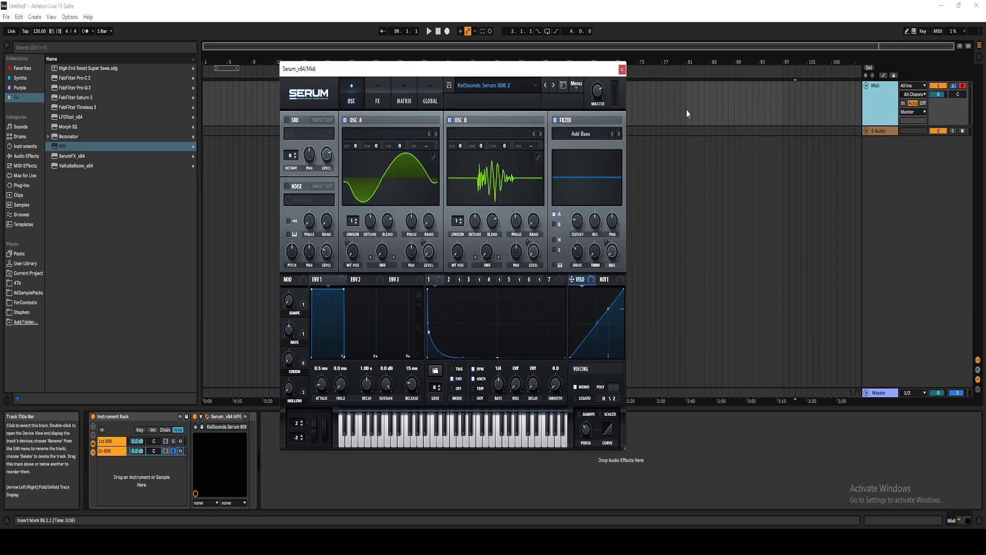
mouse_move(473, 74)
left_mouse_down()
mouse_move(408, 73)
mouse_move(474, 76)
left_mouse_up()
left_click(377, 98)
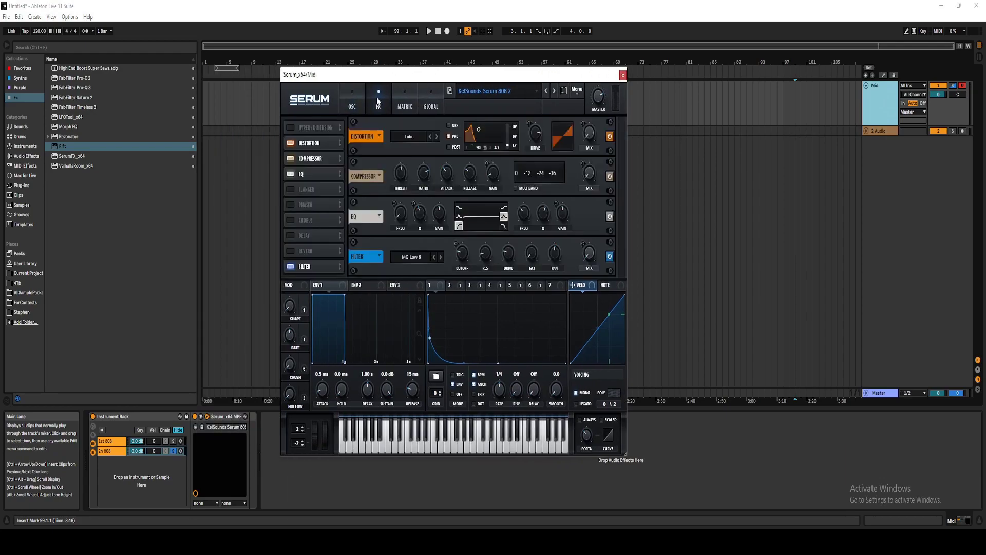
left_click(352, 98)
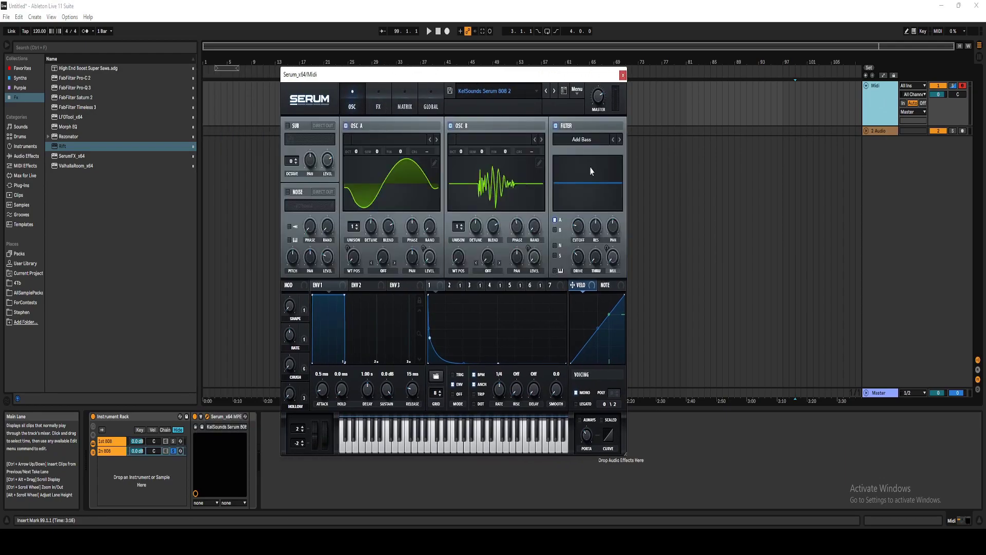
Reopen the Rift plug-in window on the 2 Audio track and move it clear of the device area.
left_click(876, 133)
key("Up")
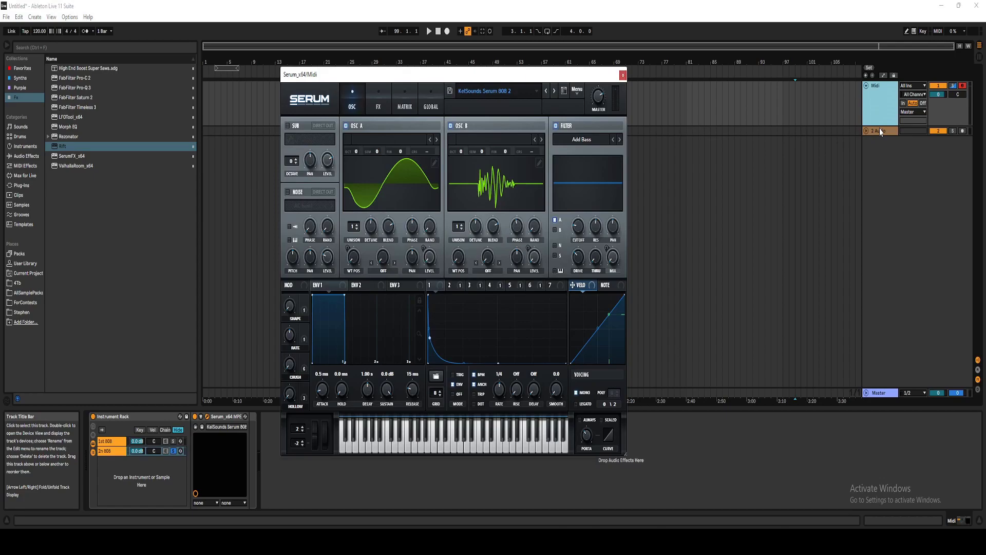
left_click(880, 131)
left_click(105, 416)
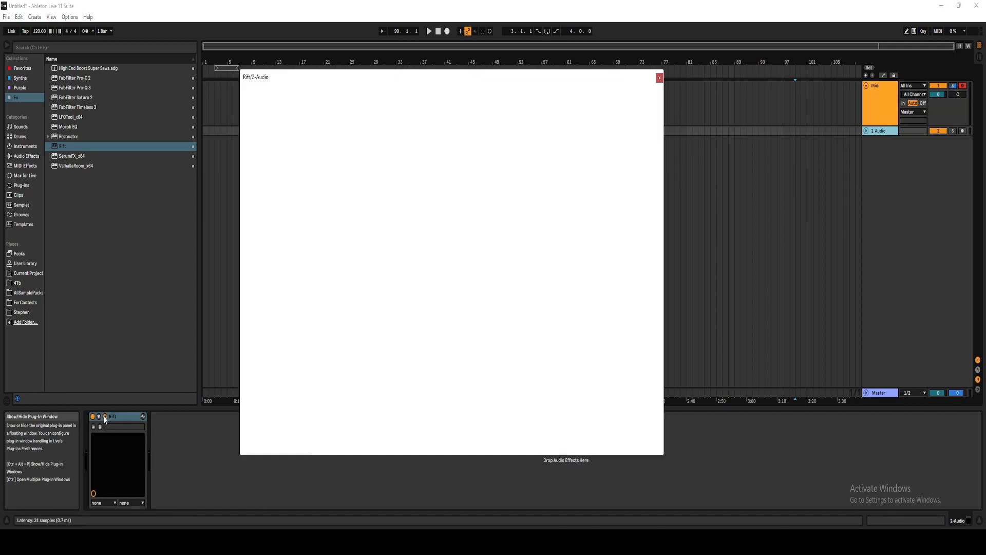
left_click_drag(461, 86, 549, 74)
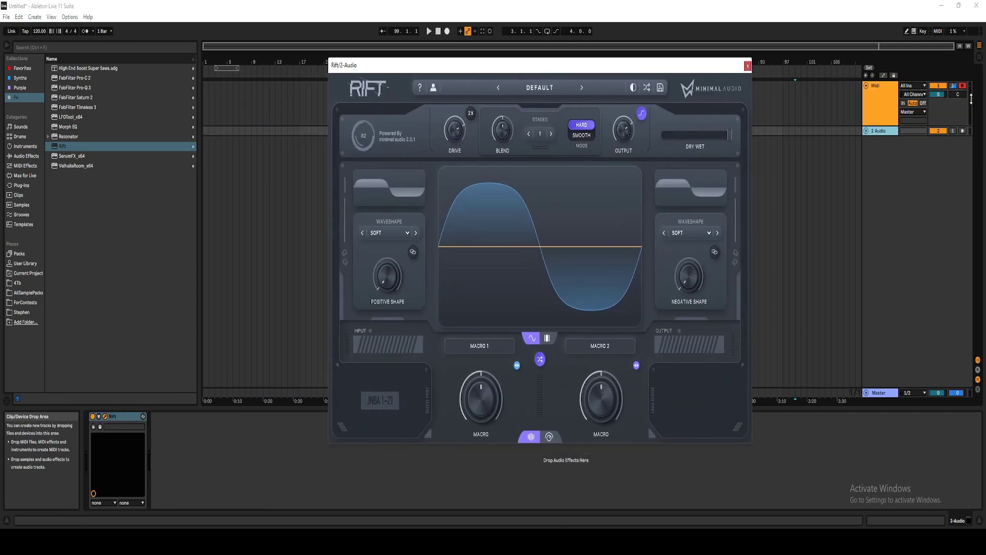
Try Rift's Positive Shape and Negative Shape controls and close the plug-in window.
left_click(797, 146)
mouse_move(385, 277)
left_mouse_down()
mouse_move(403, 227)
mouse_move(391, 282)
left_mouse_up()
left_click_drag(679, 281, 677, 325)
left_click(748, 66)
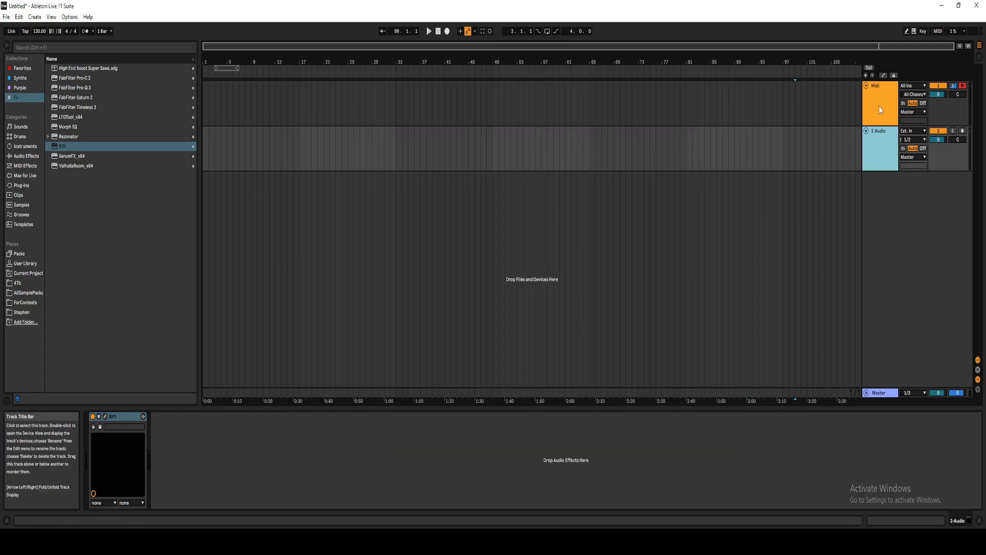
Examine Oscillator A's wavetable in the table editor of the Midi track's Serum, and close the editor.
left_click(879, 106)
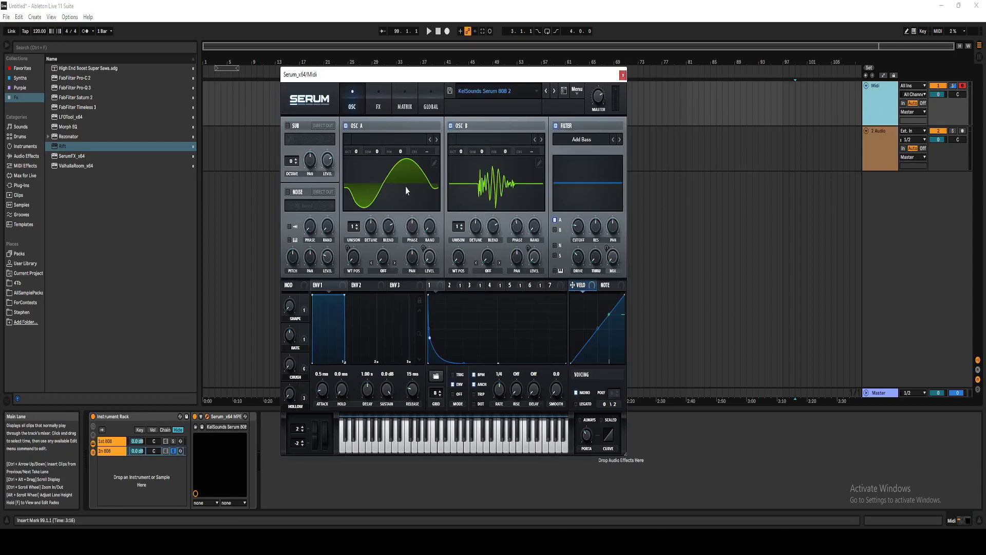
left_click(435, 163)
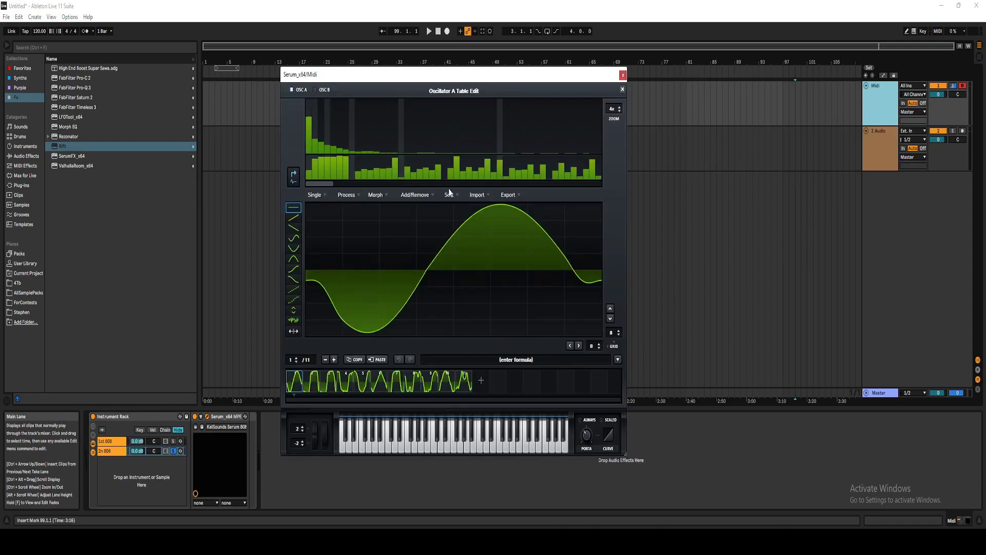
left_click(621, 90)
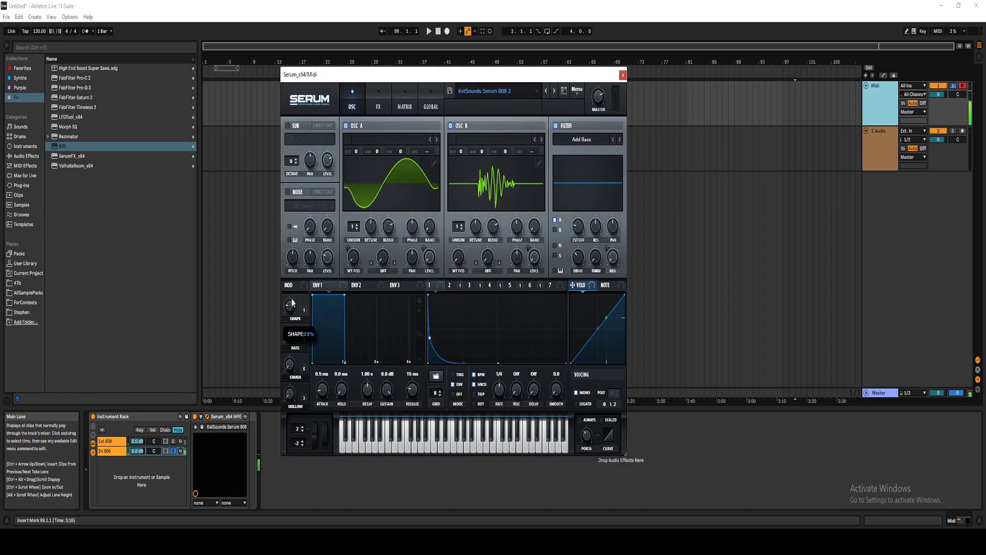
Audition the Shape macro's effect on Oscillator A's waveform, reset the Crush macro, and sweep the Hollow macro.
left_click(391, 167)
left_click(374, 184)
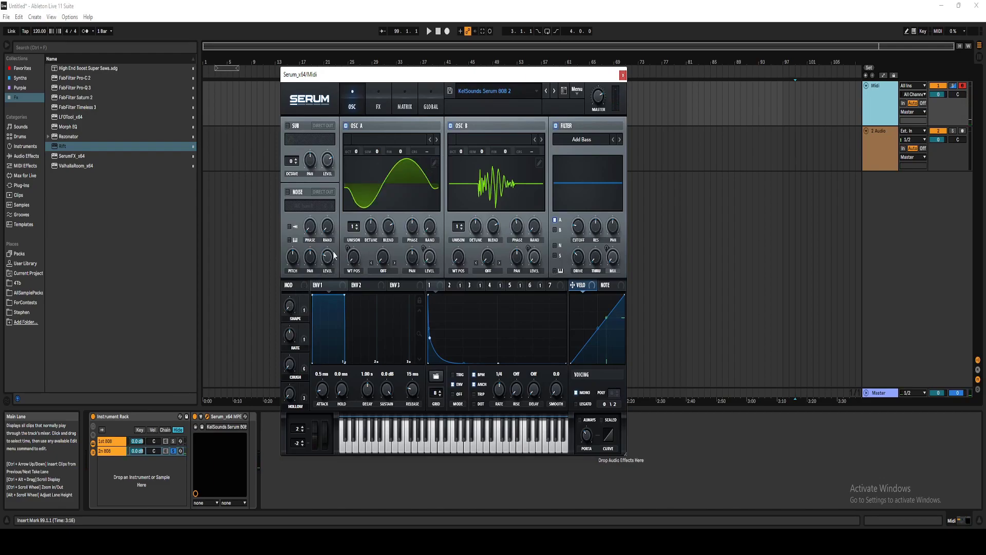
left_click_drag(291, 310, 307, 289)
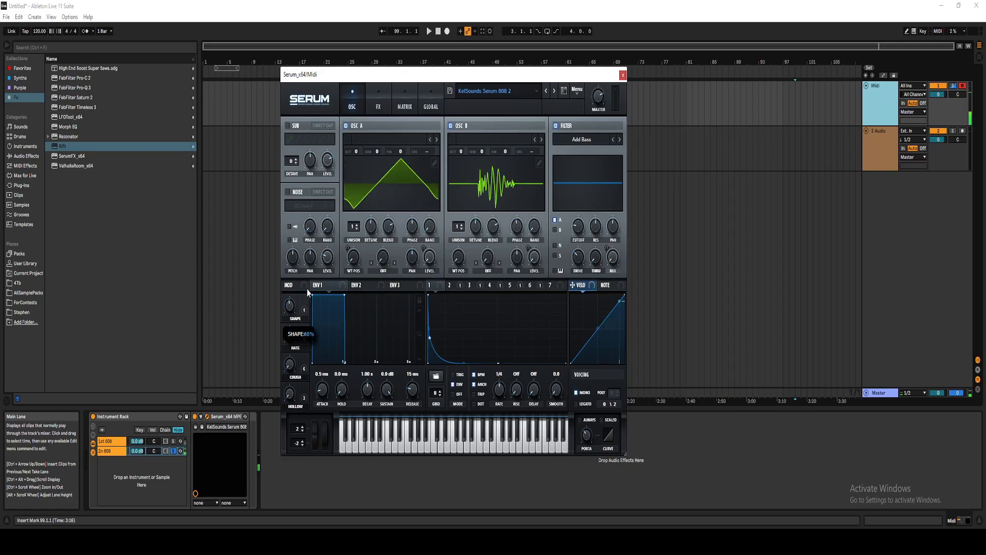
mouse_move(290, 338)
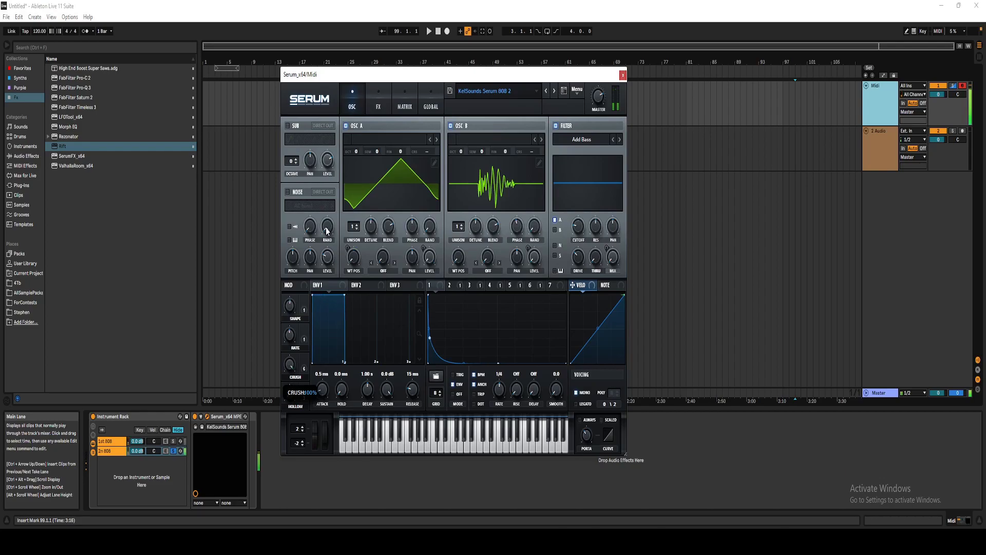
double_click(292, 369)
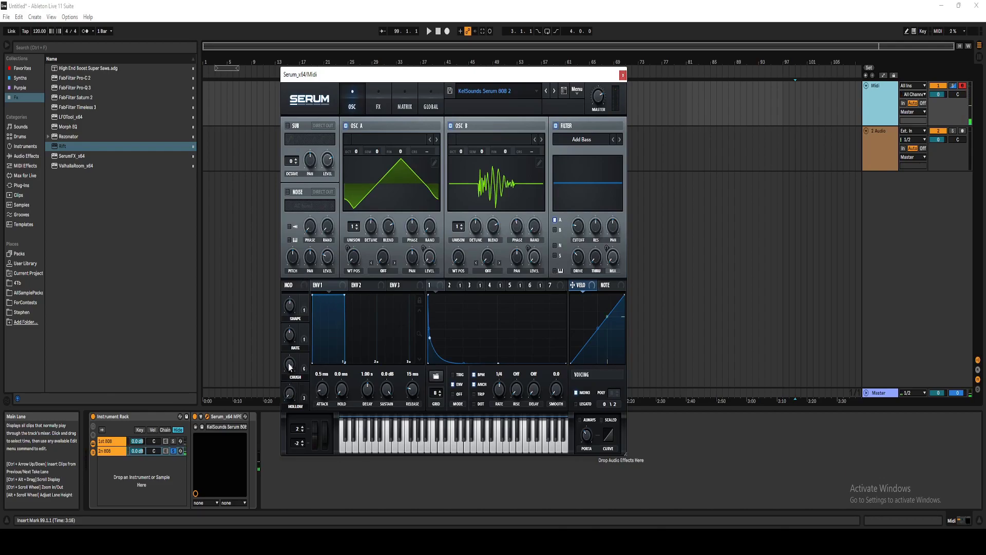
left_click_drag(291, 402, 315, 245)
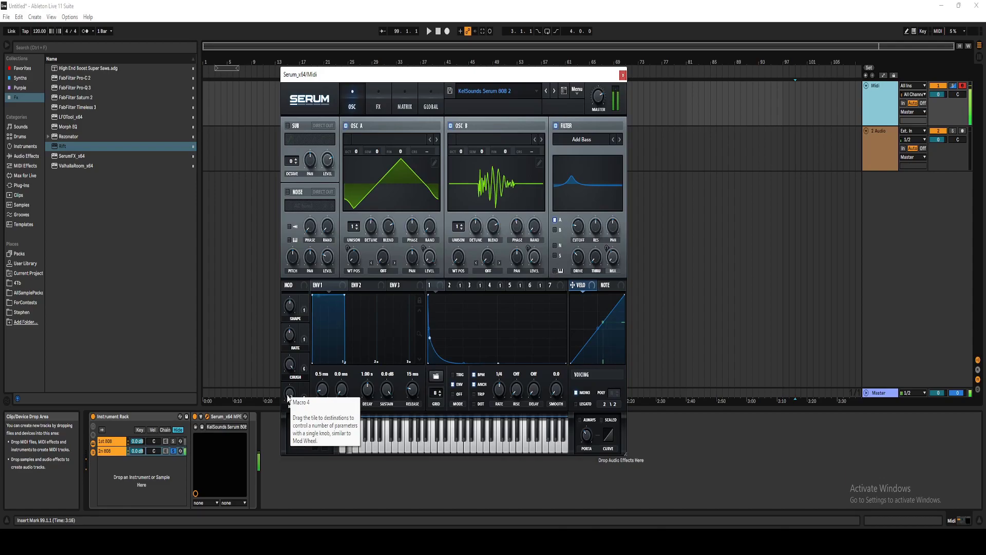
Sweep the Shape macro down and up, lower the Crush macro, and try the master volume while auditioning the patch.
left_click_drag(289, 311, 273, 486)
left_click_drag(291, 313, 313, 164)
left_click_drag(290, 364, 278, 459)
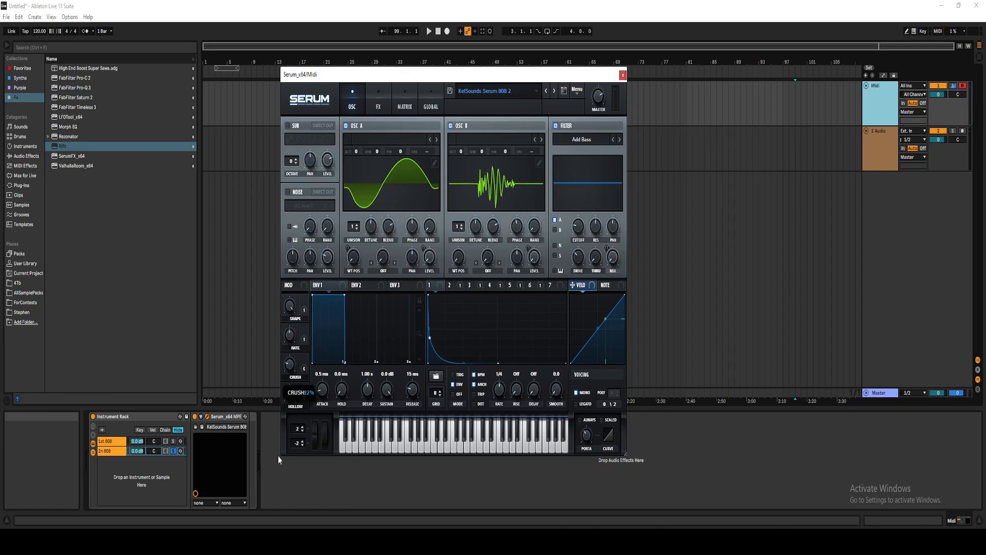
left_click_drag(296, 354, 296, 354)
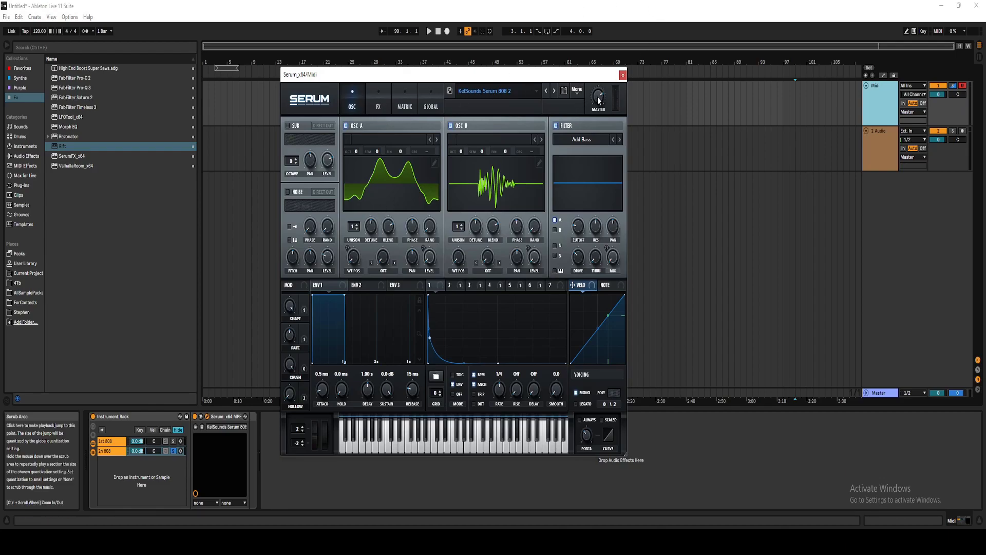
left_click_drag(598, 96, 600, 99)
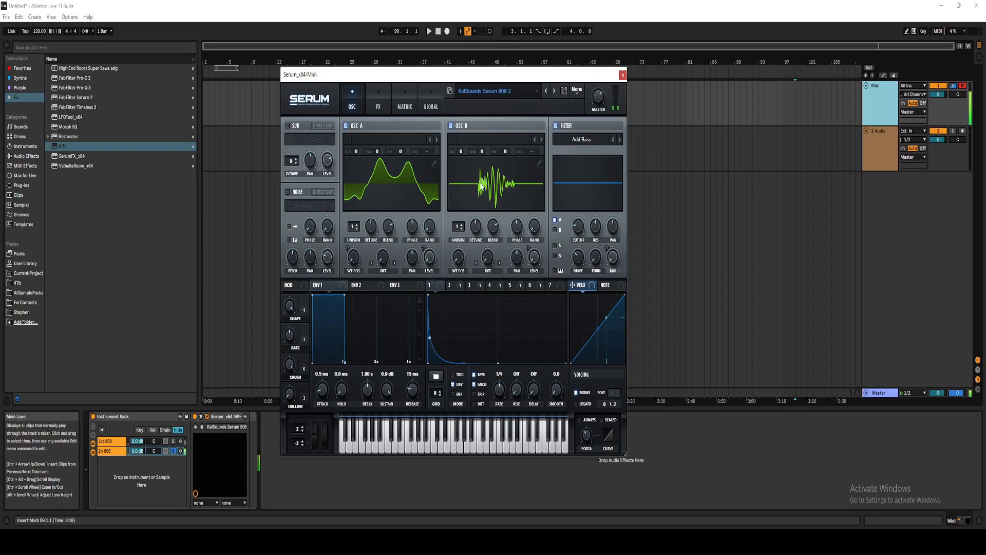
scroll(599, 100, "down", 3)
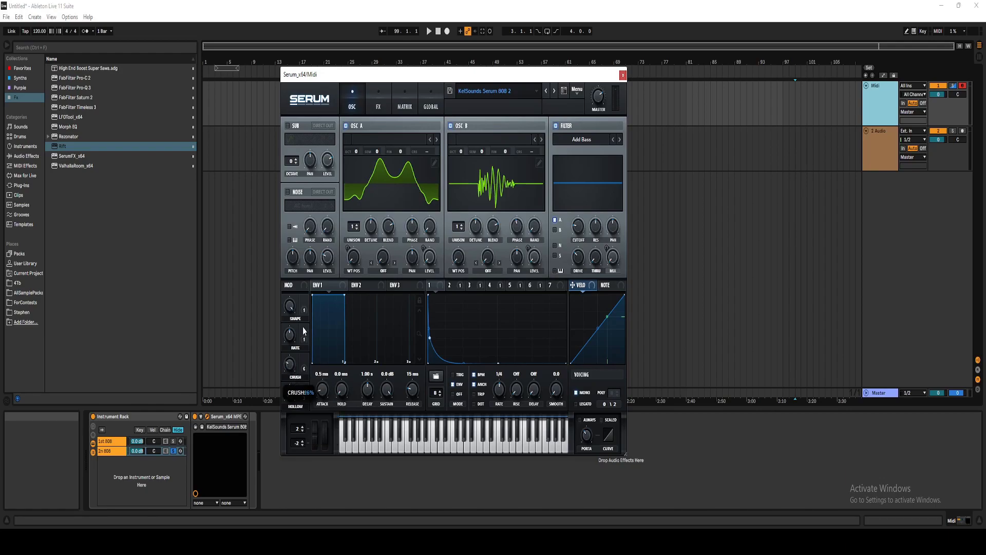
Inspect the effects controlled by the Crush macro, checking the Tube distortion and the modulator assigned to the EQ's high-band gain.
mouse_move(302, 370)
left_click(378, 103)
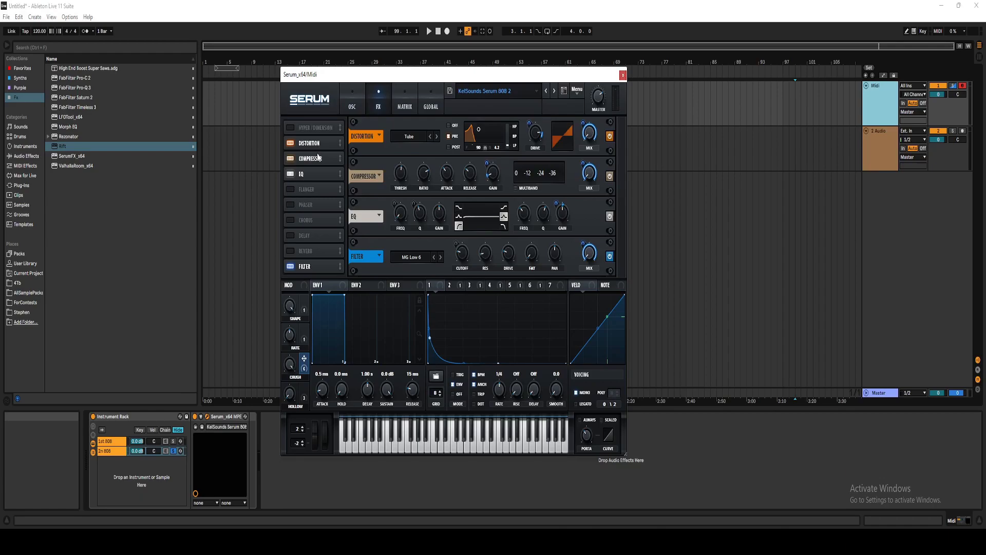
left_click(417, 136)
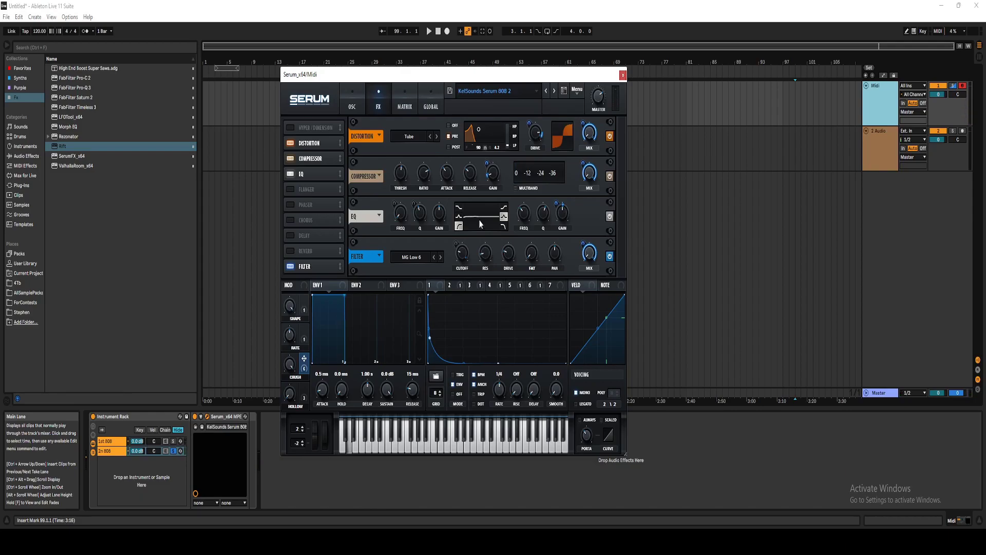
right_click(560, 208)
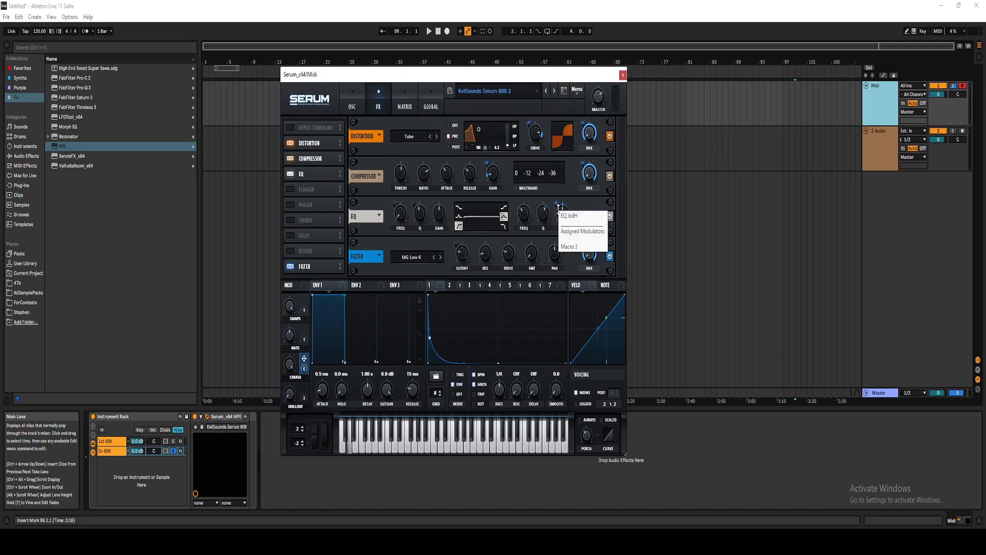
left_click(514, 234)
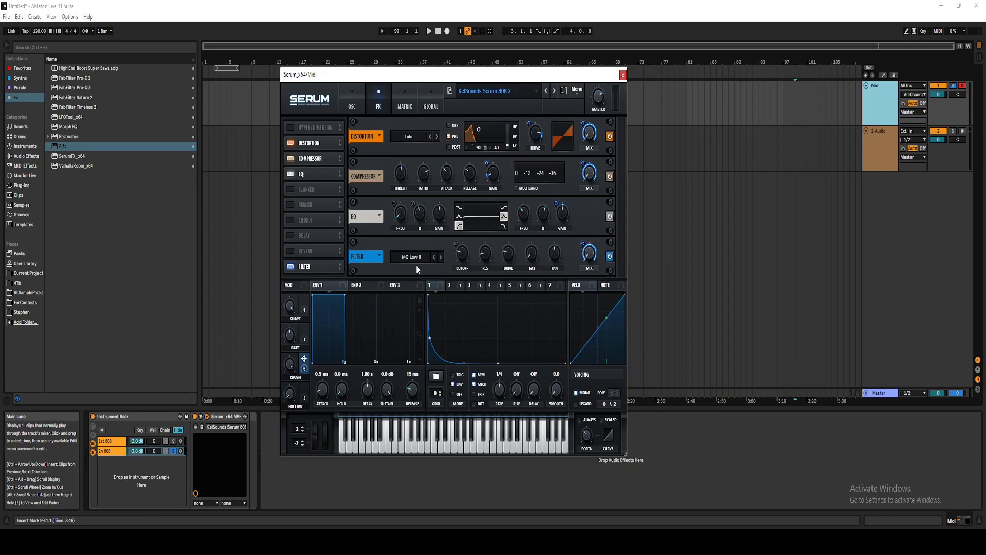
Examine LFO 6's modulation of the effects filter cutoff, checking the oscillator page before returning to the effects.
left_click(535, 288)
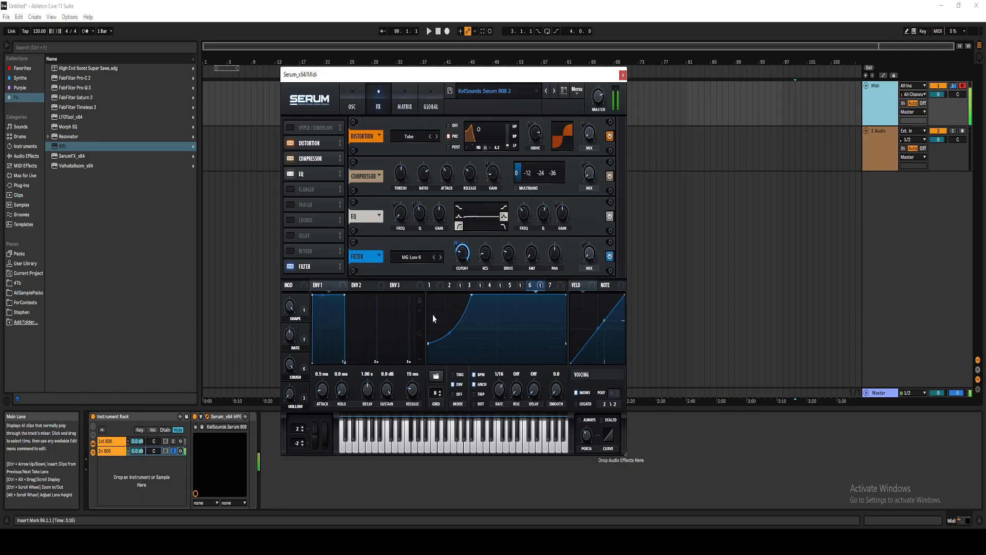
left_click(352, 100)
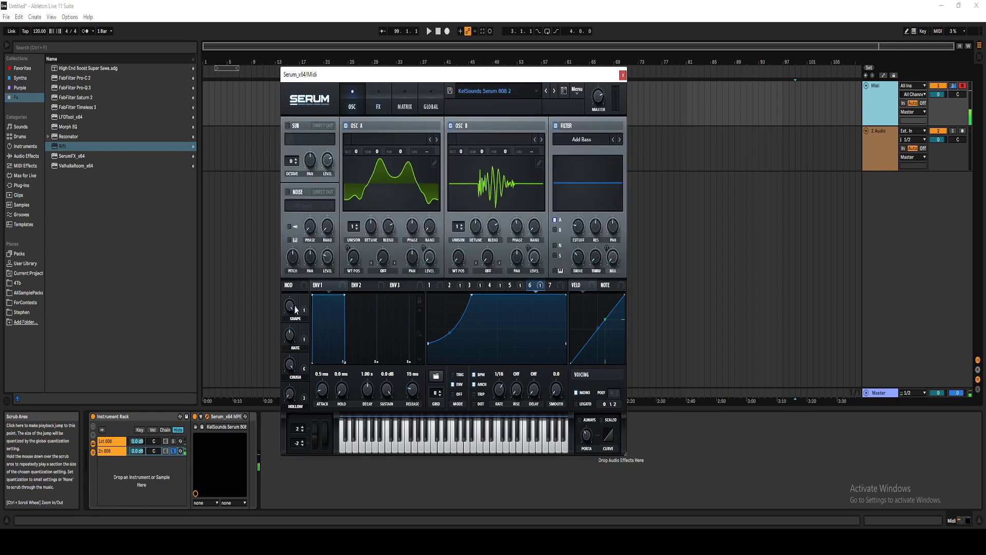
left_click(390, 93)
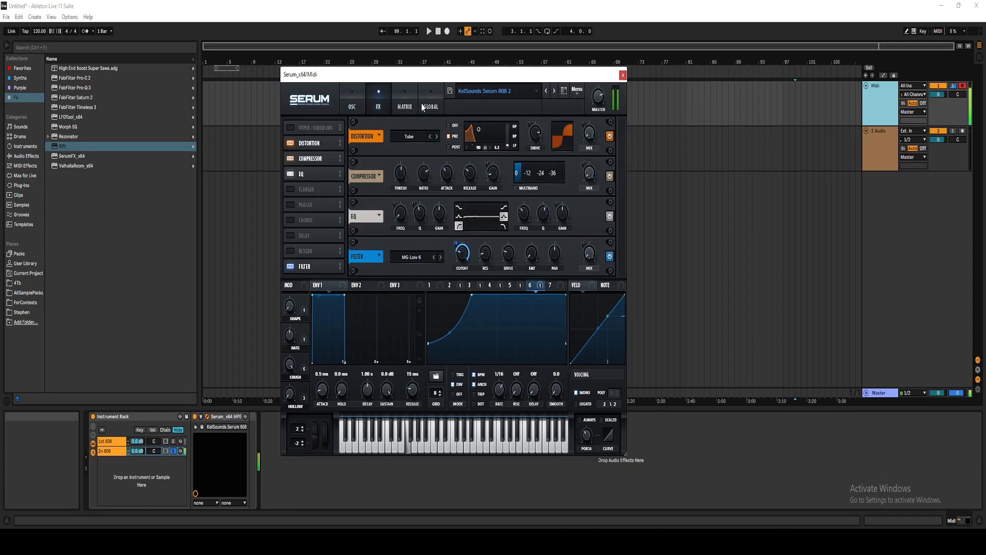
Switch the Filter effect off and on to compare the sound, and move it directly below EQ in the effects order.
left_click(290, 267)
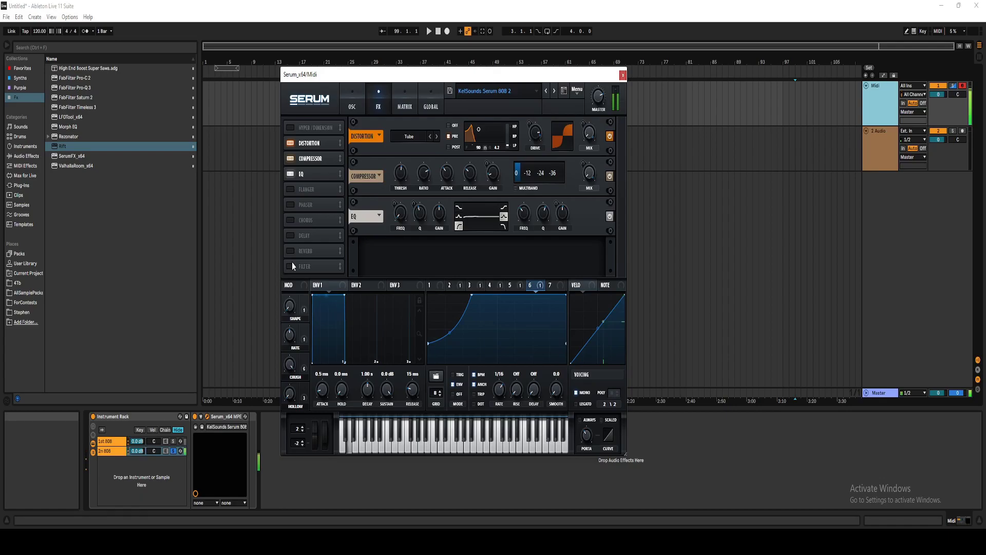
left_click(290, 267)
left_click_drag(303, 269, 303, 193)
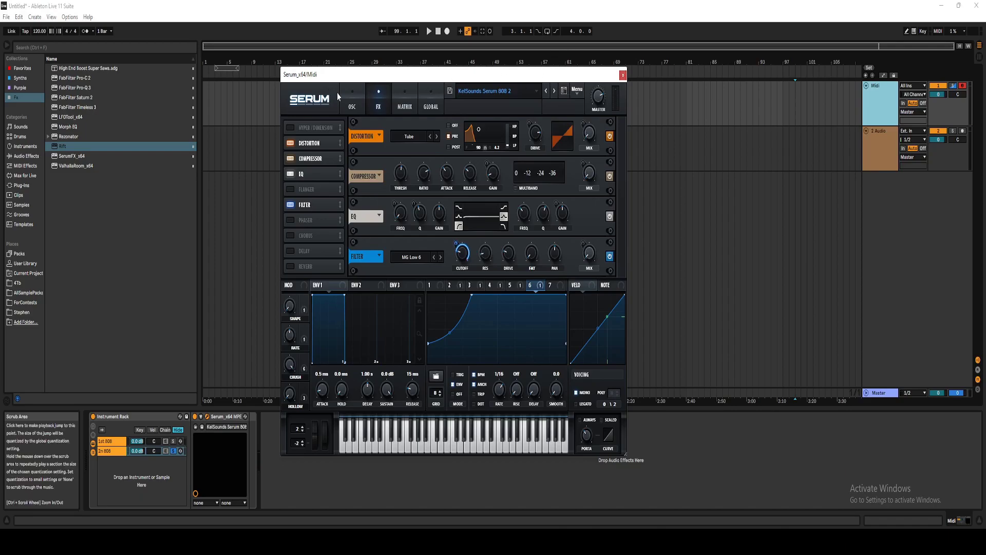
Return to Serum's oscillator page and shift the plug-in window slightly aside.
left_click(354, 102)
left_click_drag(503, 79, 474, 73)
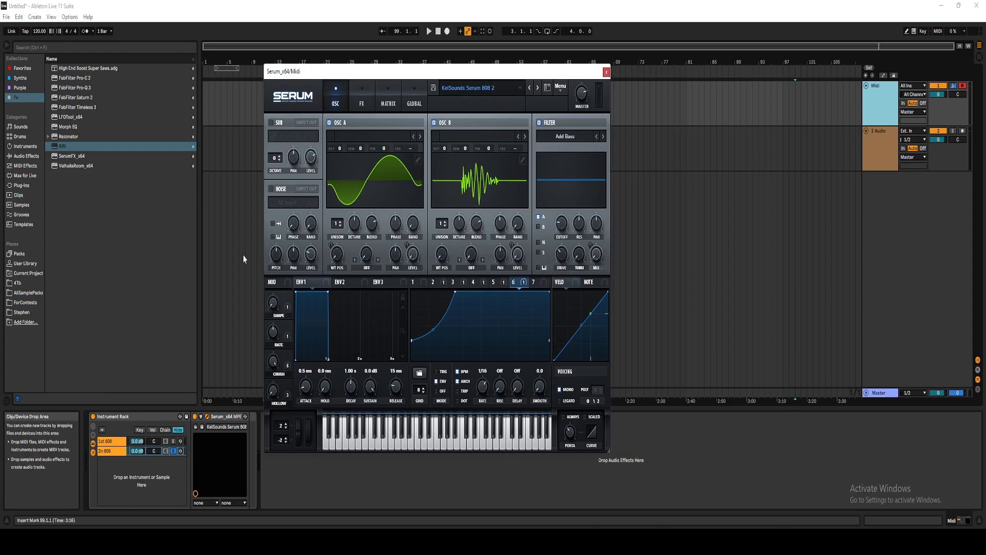